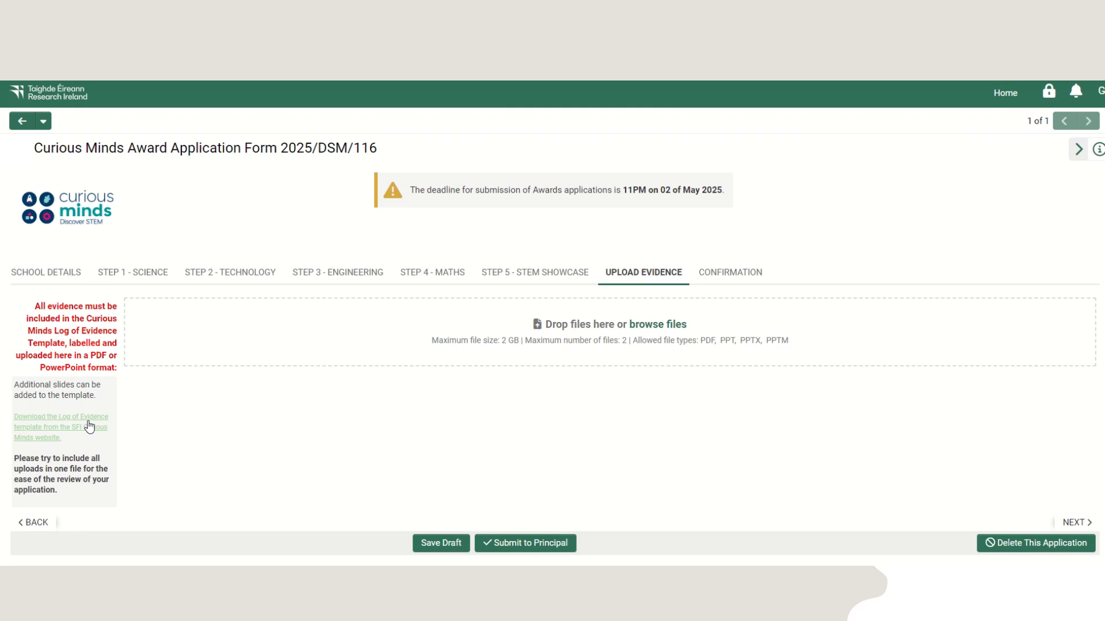
Open the Log of Evidence template download page from the evidence upload section and follow its New Log of Evidence Template Requirement link
left_click(89, 426)
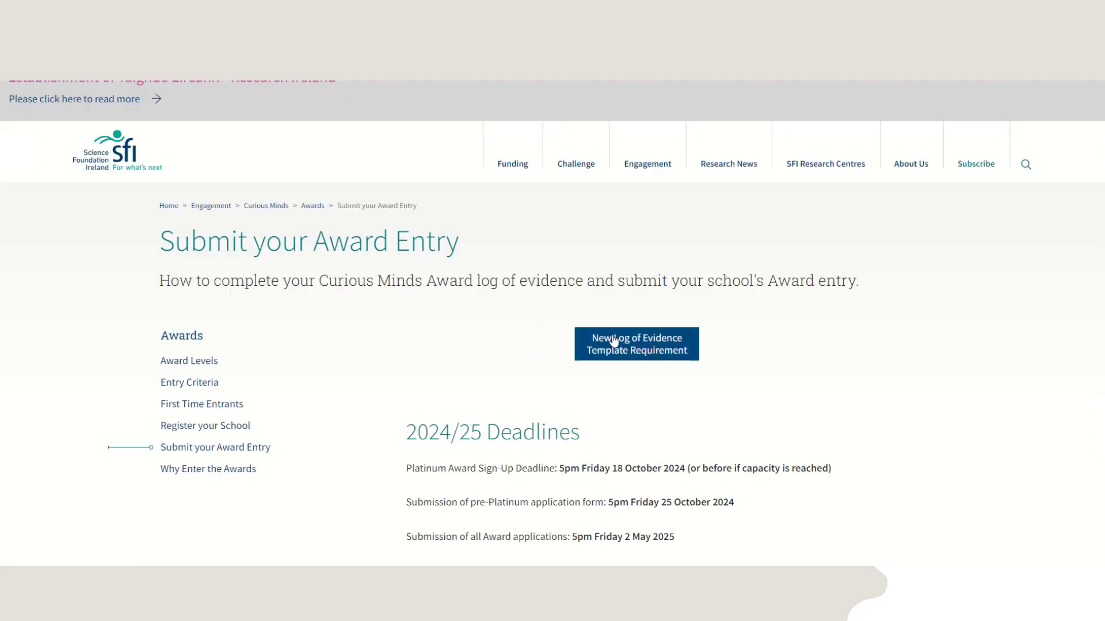
left_click(613, 341)
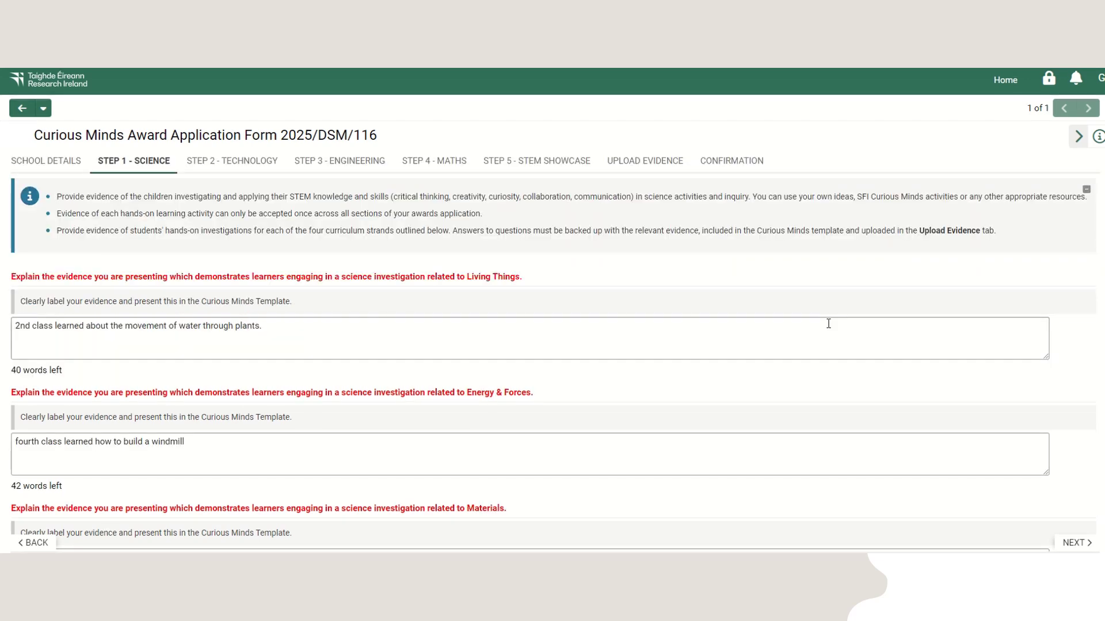
Set the first science activity to "Visited an SFI Discover Centre (virtual or in-person)" and the second to "Other, please specify"
scroll(711, 349, "down", 1)
scroll(711, 349, "down", 6)
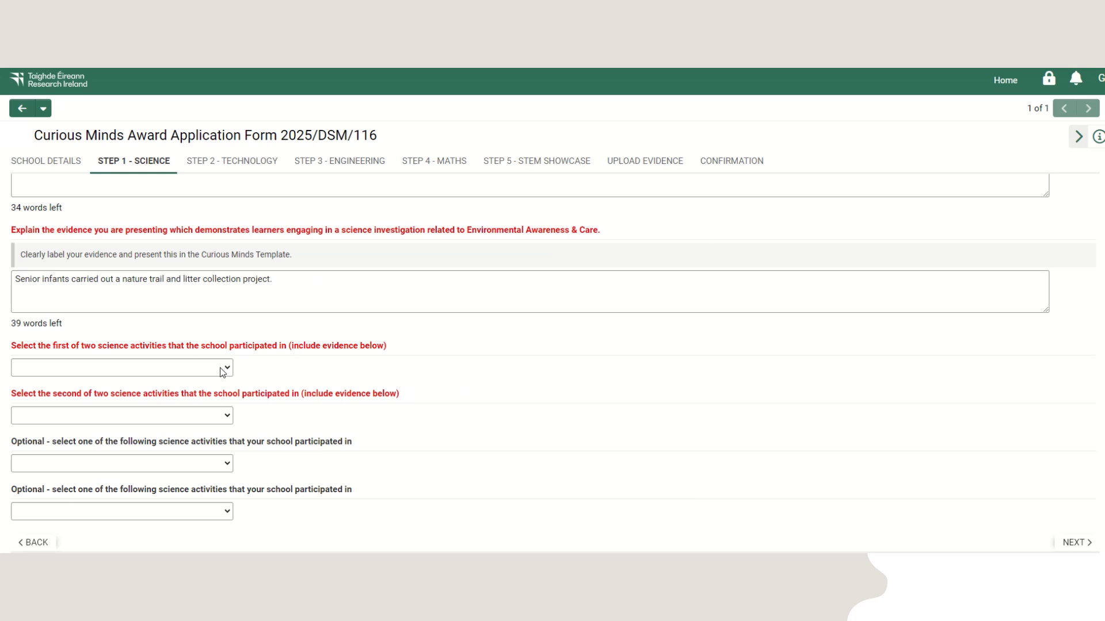
left_click(225, 369)
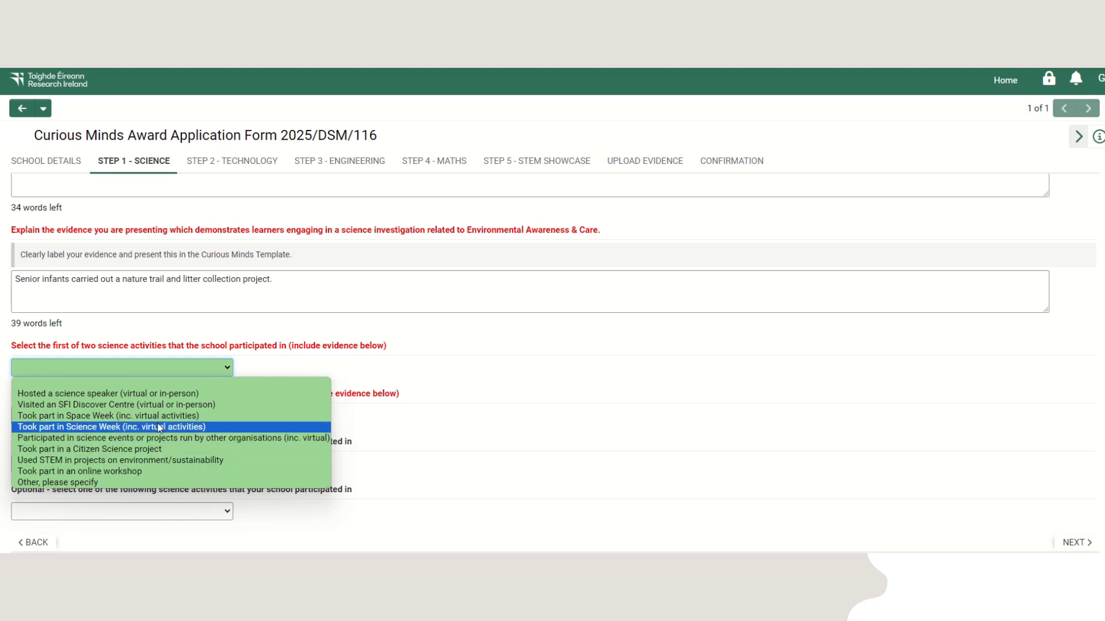
left_click(168, 405)
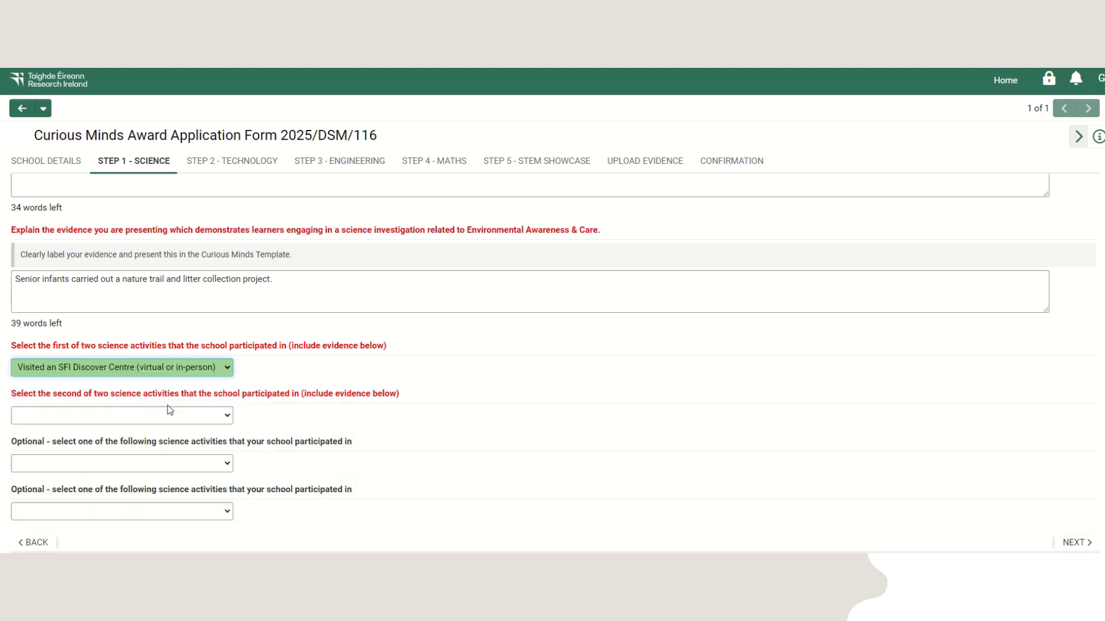
left_click(227, 419)
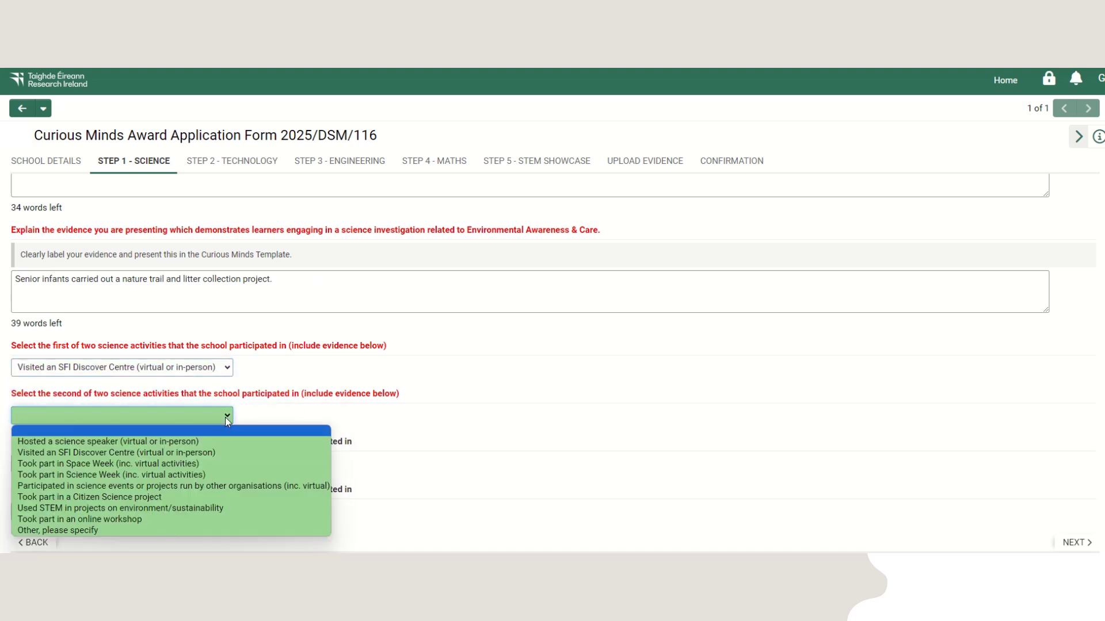
left_click(142, 530)
left_click(150, 483)
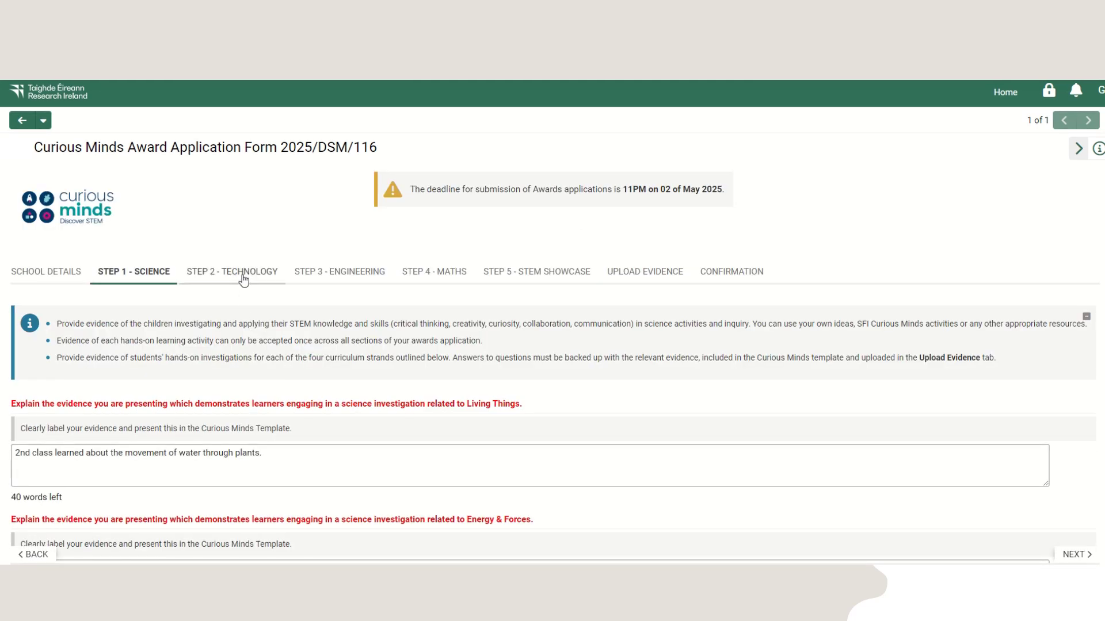
Review the Technology, Engineering, Maths and STEM Showcase sections of the application, including the second technology example and its details text
left_click(244, 281)
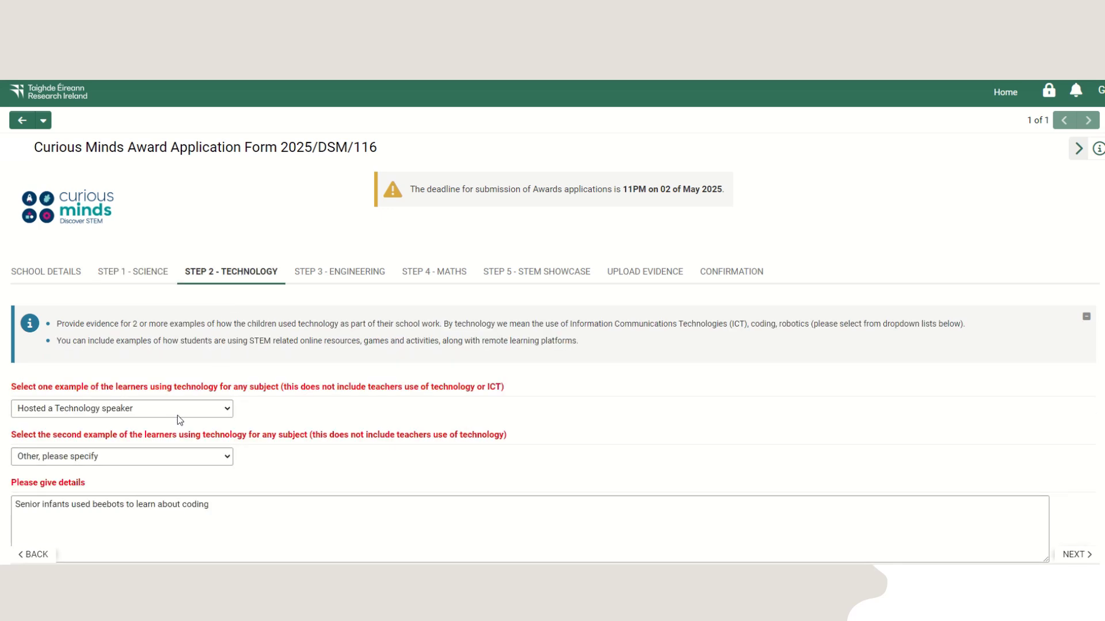
left_click(190, 461)
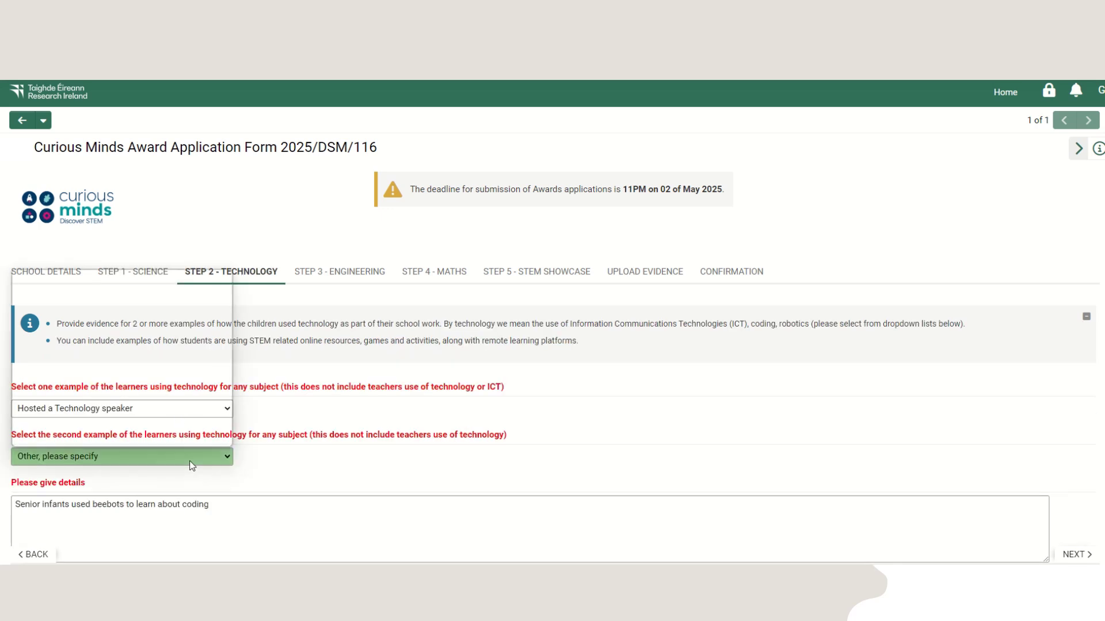
left_click(192, 441)
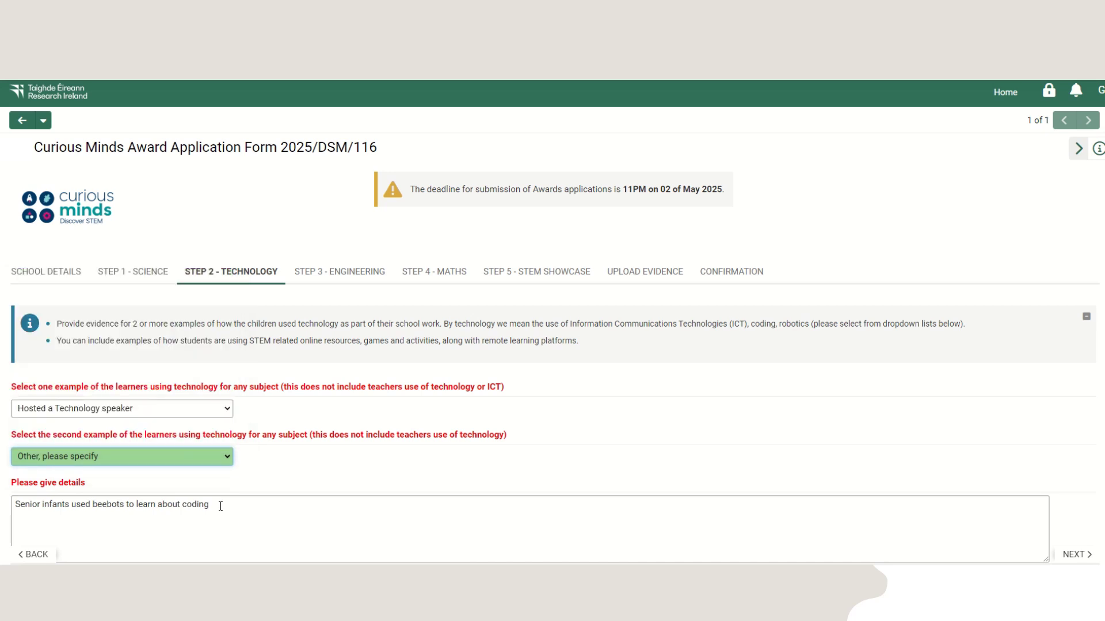
left_click_drag(220, 506, 11, 508)
left_click(377, 282)
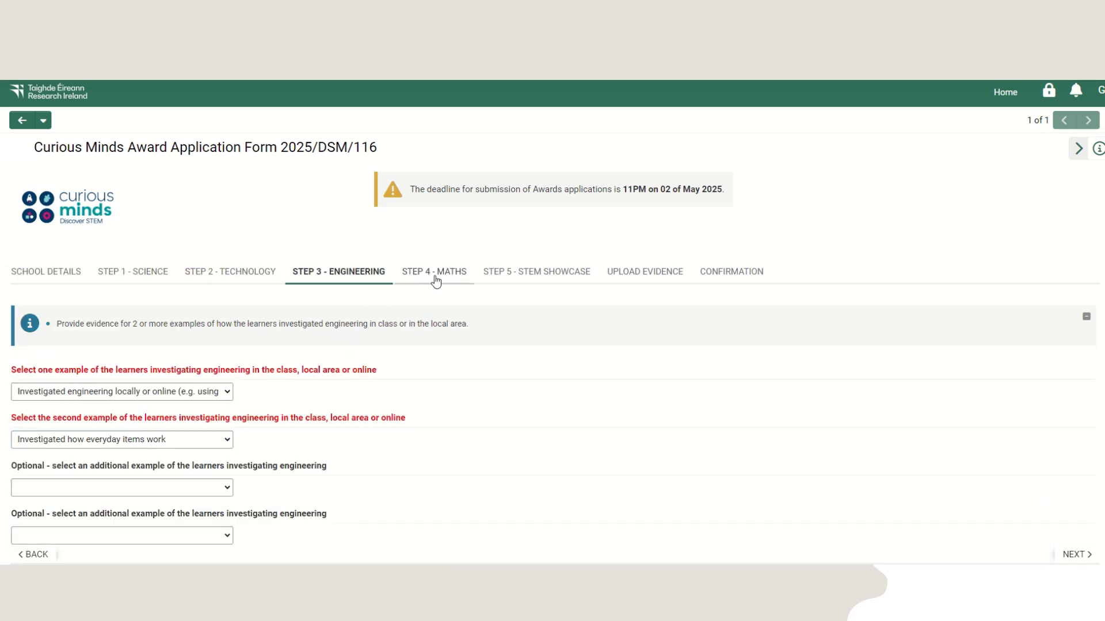
left_click(436, 279)
left_click(523, 274)
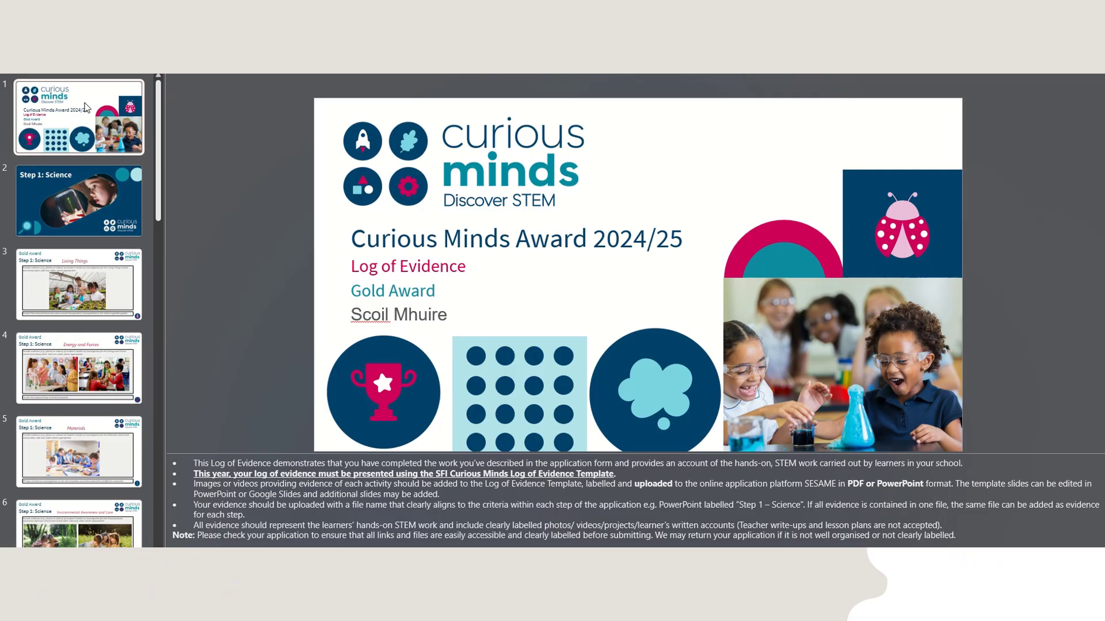
Review the Step 1: Science slides of the example Log of Evidence in PowerPoint, from the section title to Science Activity 2
left_click(80, 200)
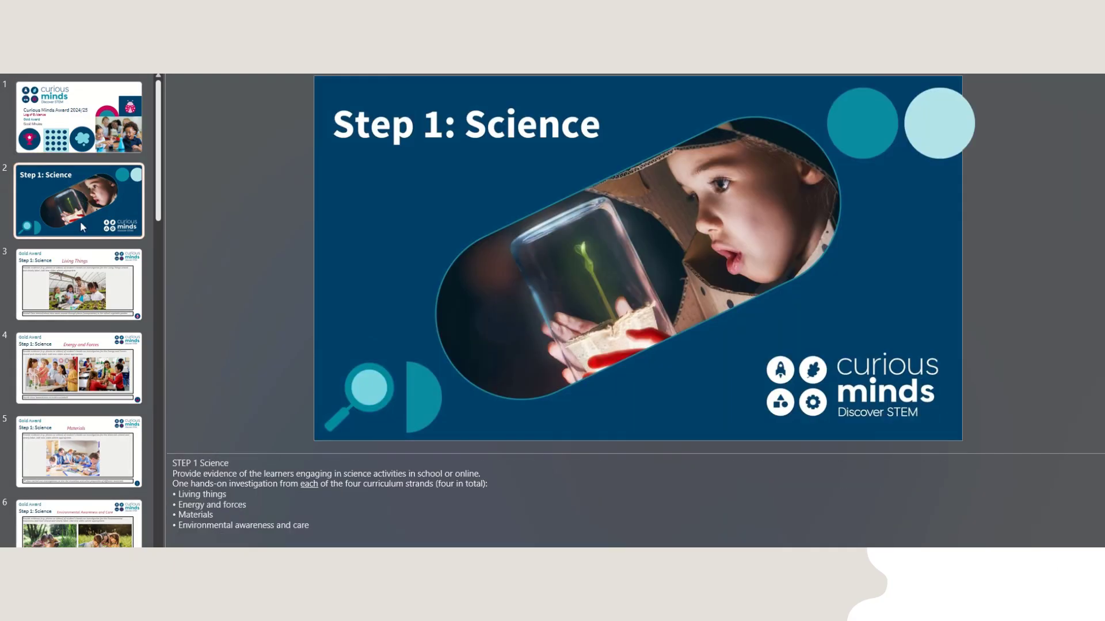
left_click(83, 296)
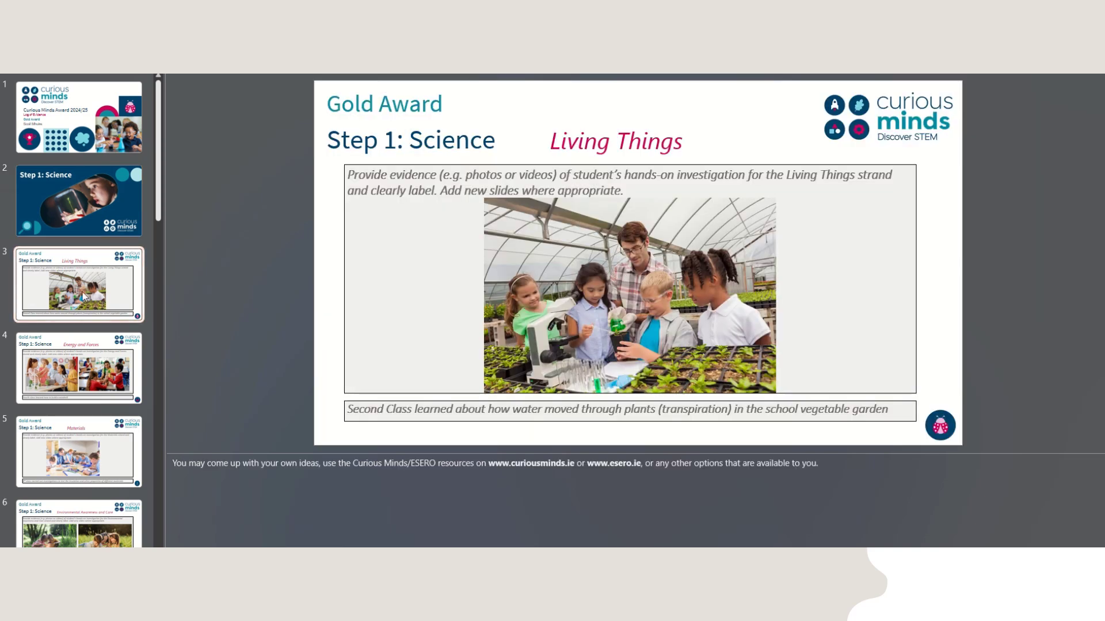
left_click(88, 352)
left_click(74, 443)
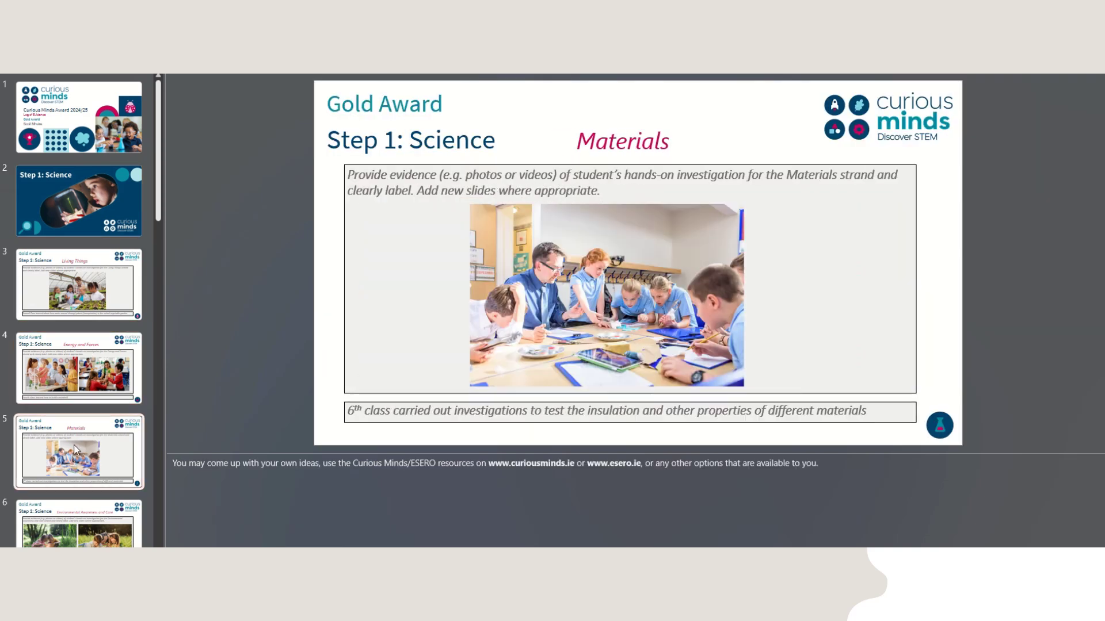
scroll(73, 444, "down", 3)
left_click(92, 396)
key("Down")
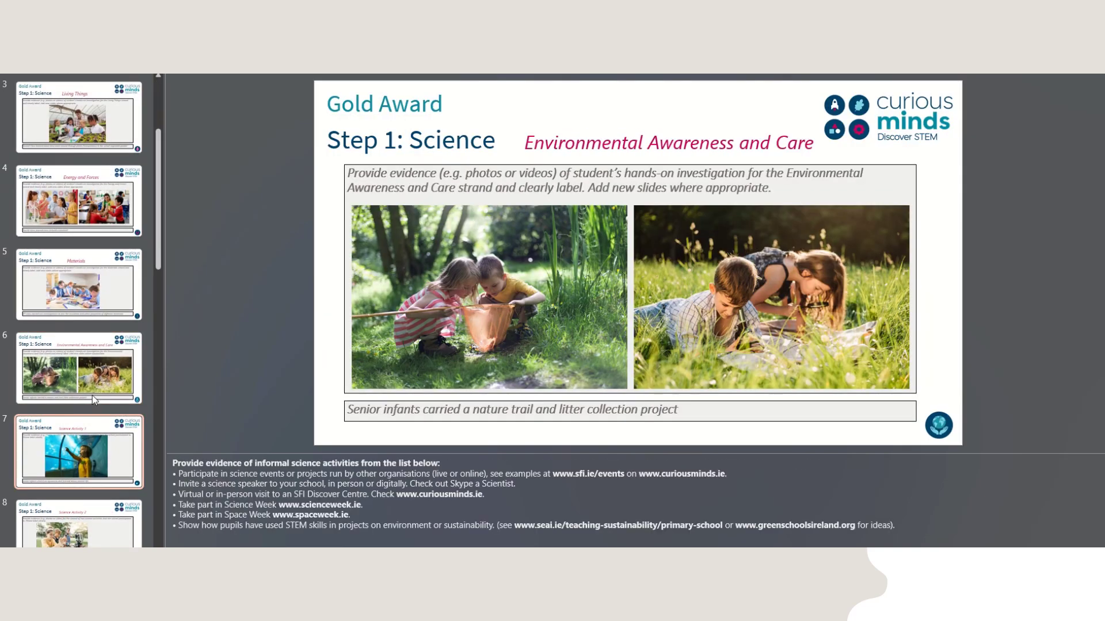
key("Down")
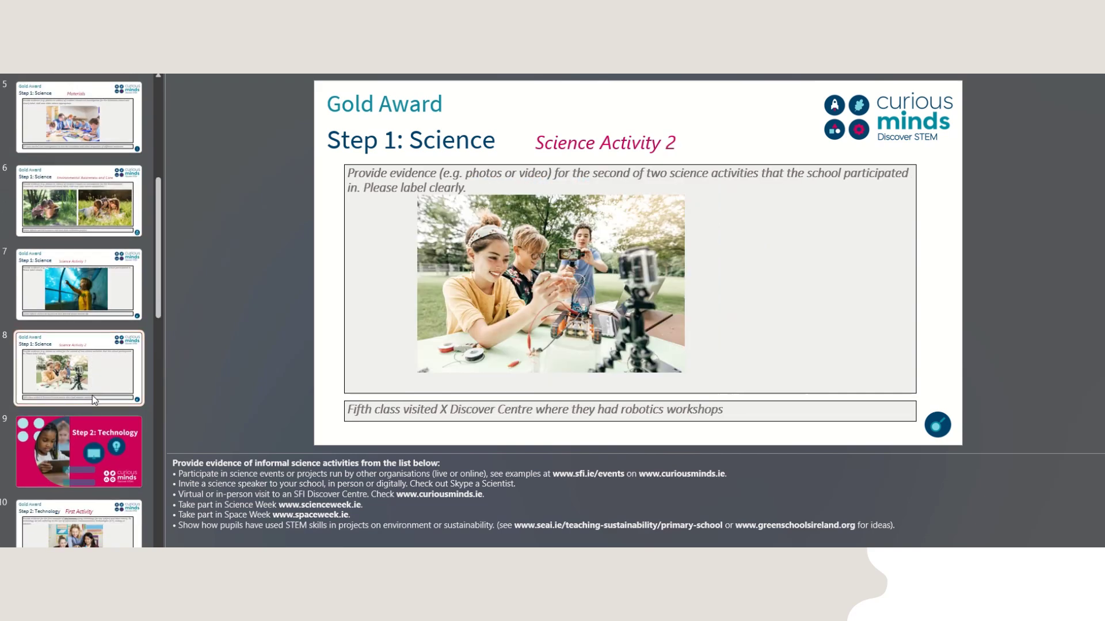
Review the example's Technology, Engineering, Maths and STEM Show and Tell slides, and return to the first slide
key("Down")
key("Down")
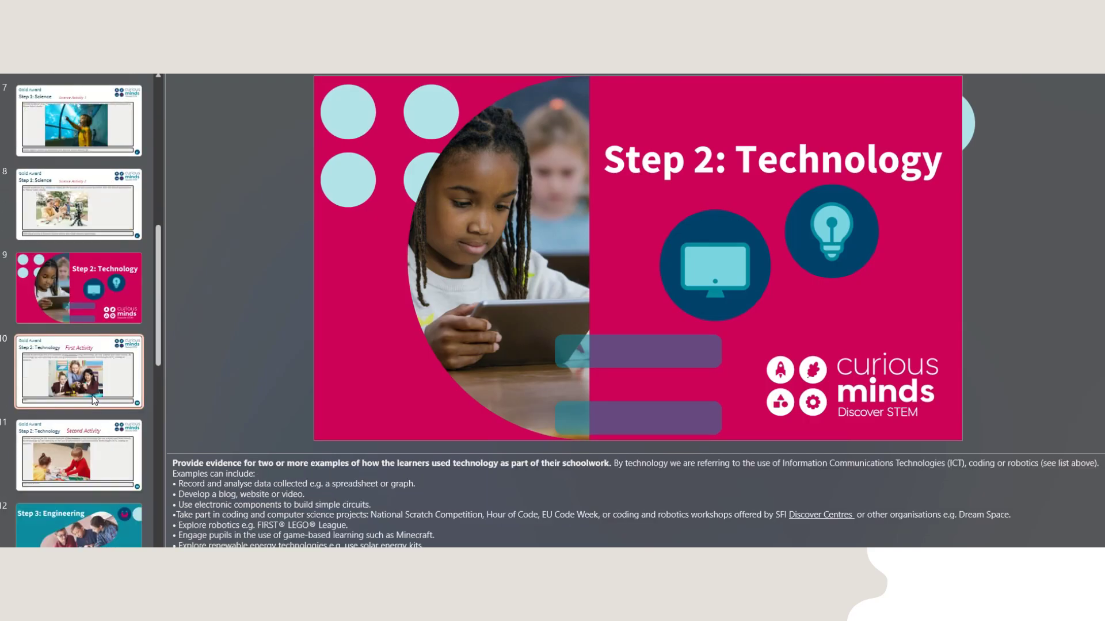
key("Down")
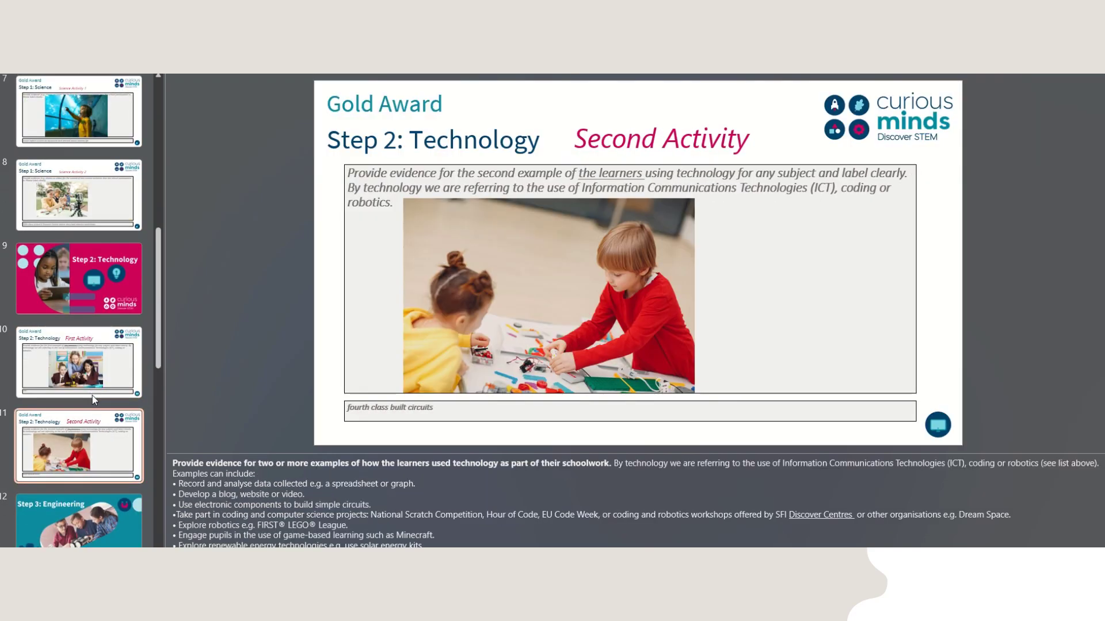
key("Down")
key("Down")
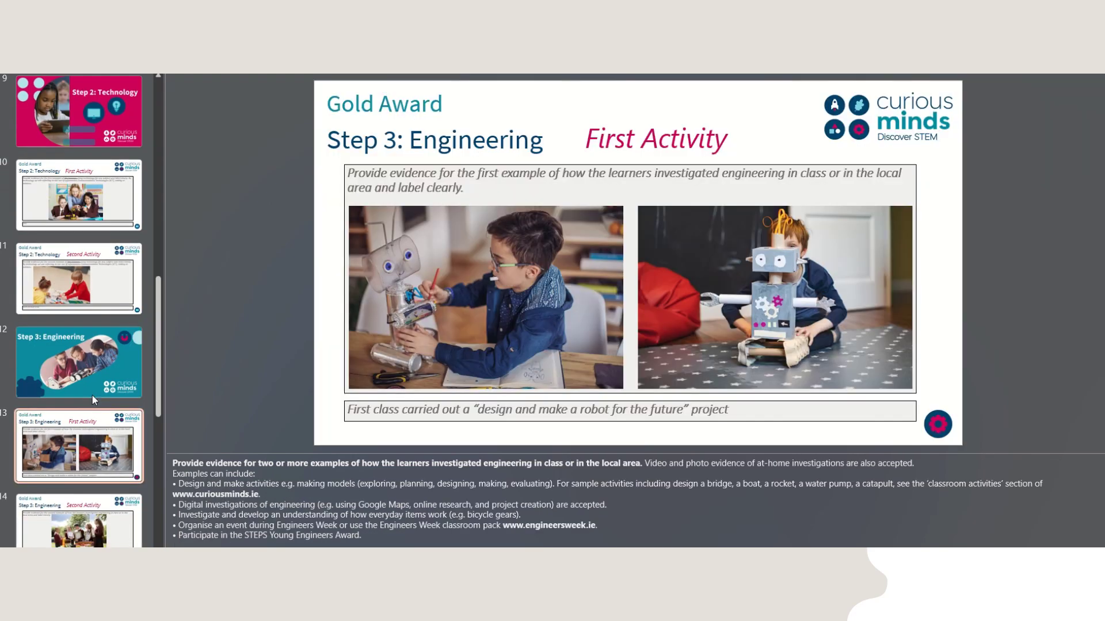
key("Down")
key("Down")
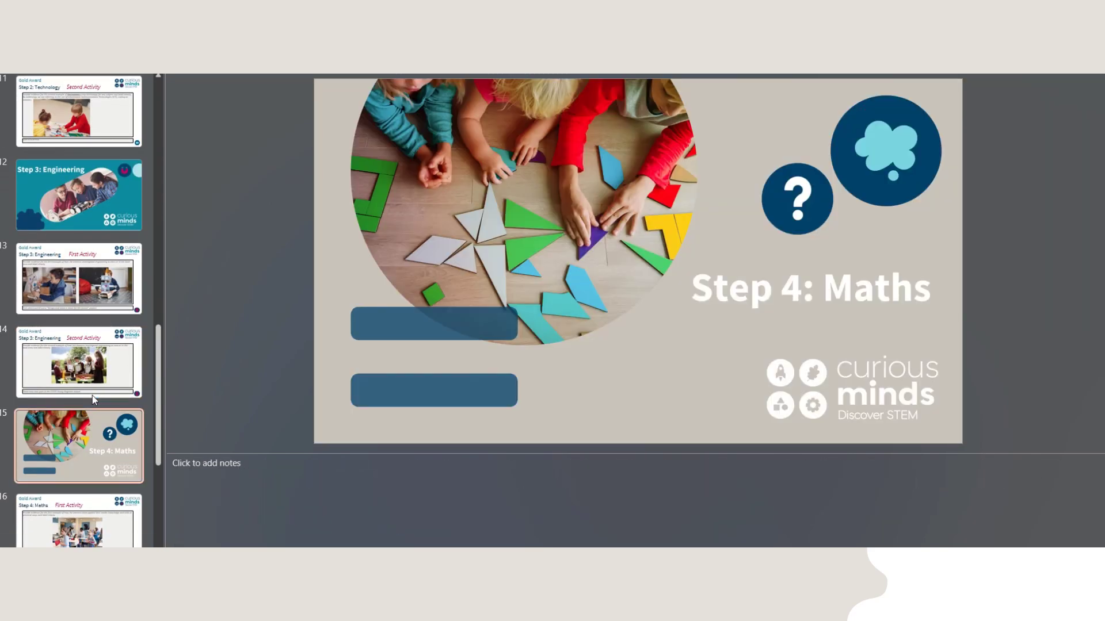
key("Down")
key("Down")
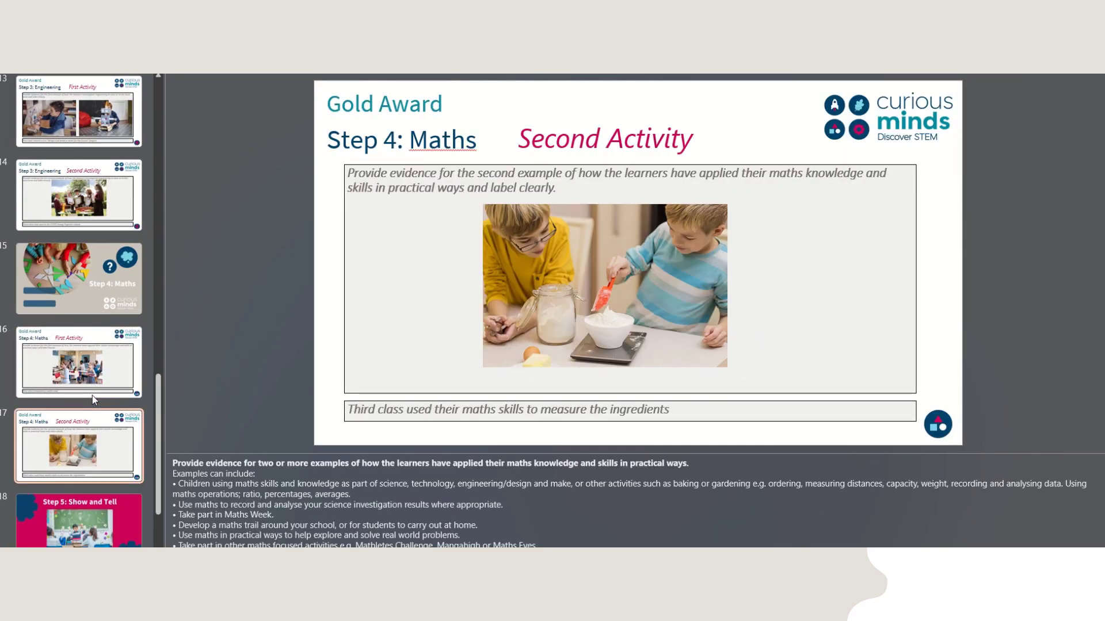
key("Down")
key("Down")
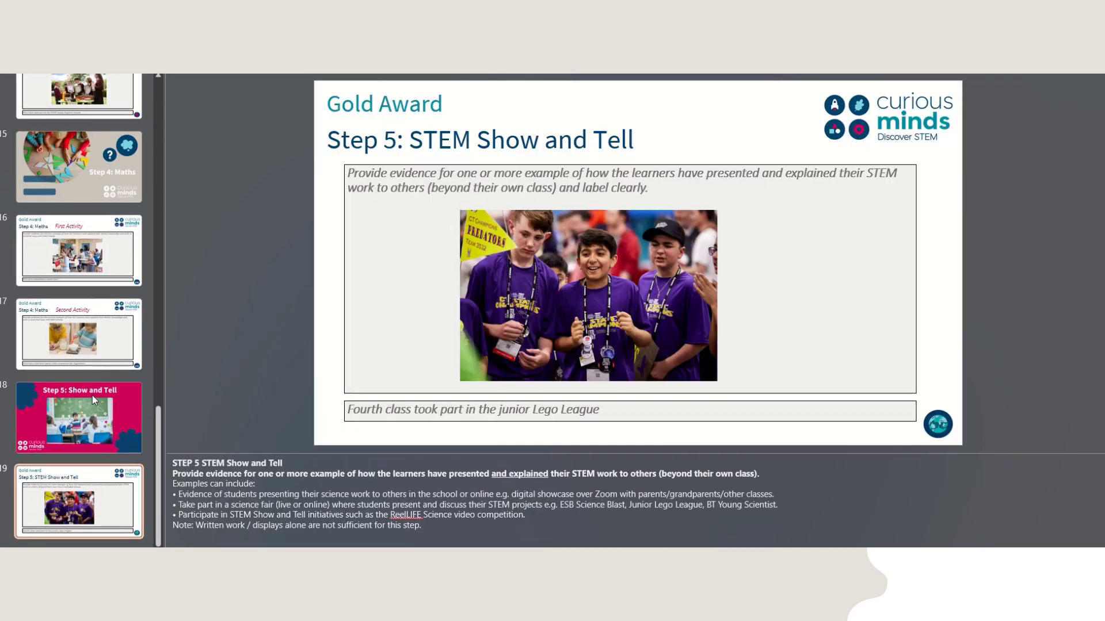
key("Home")
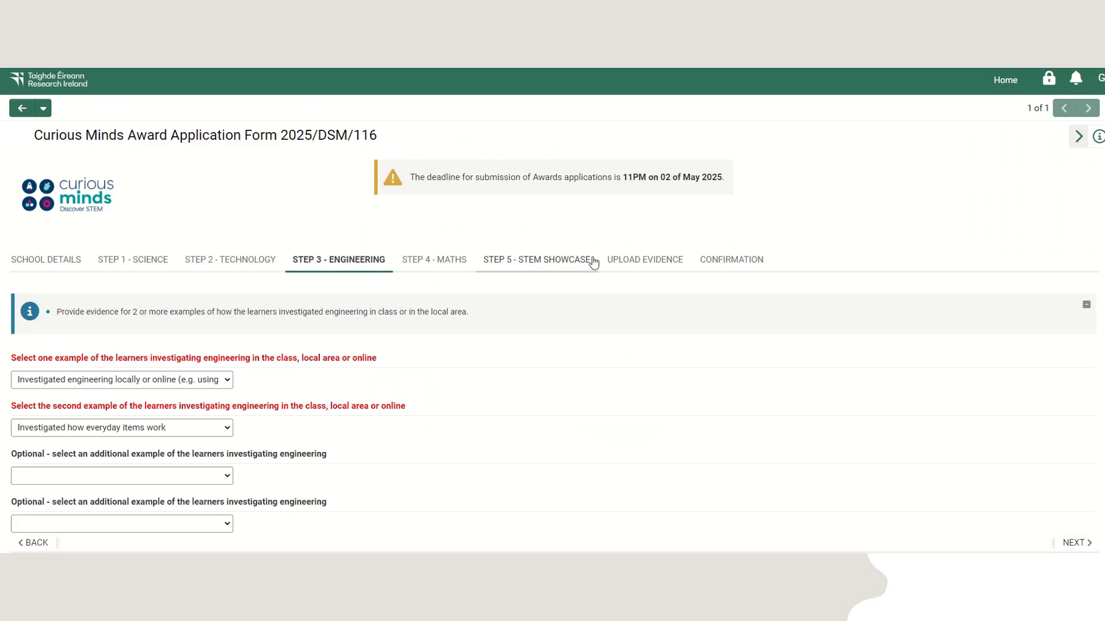
Upload the "Curious Minds Awards PowerPoint Example" file from the Test folder to the application form's evidence section
left_click(644, 263)
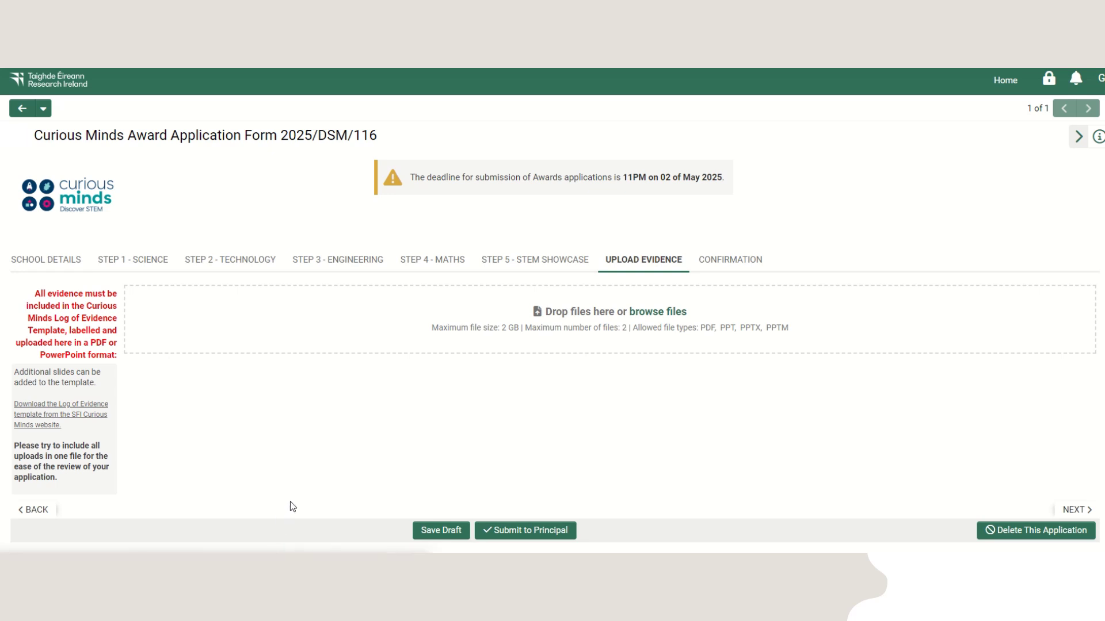
left_click_drag(260, 553, 376, 367)
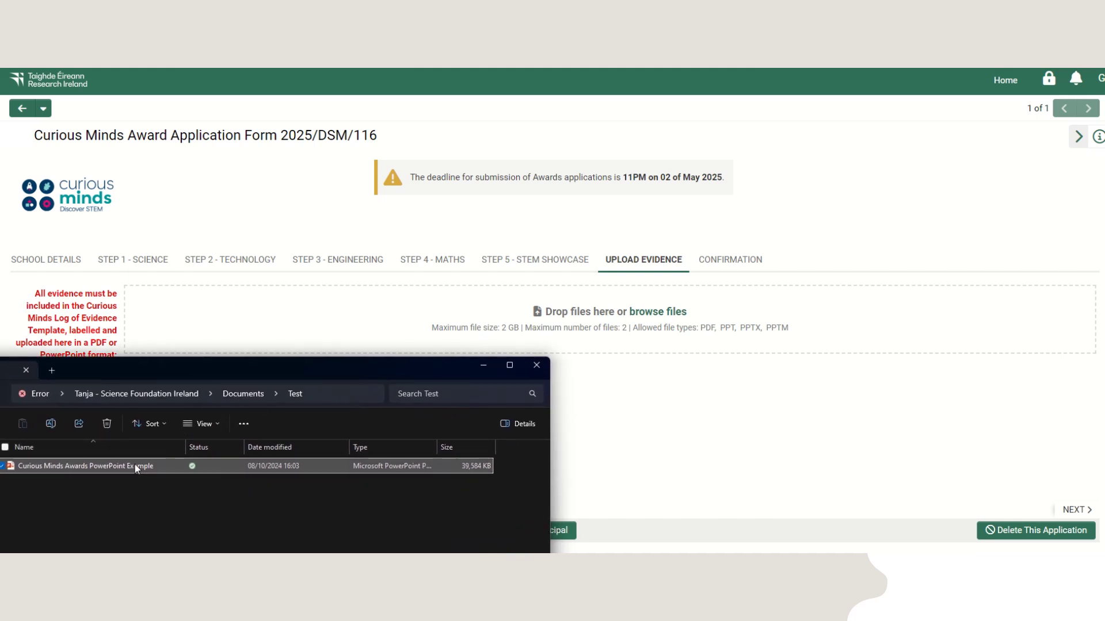
left_click_drag(136, 467, 314, 348)
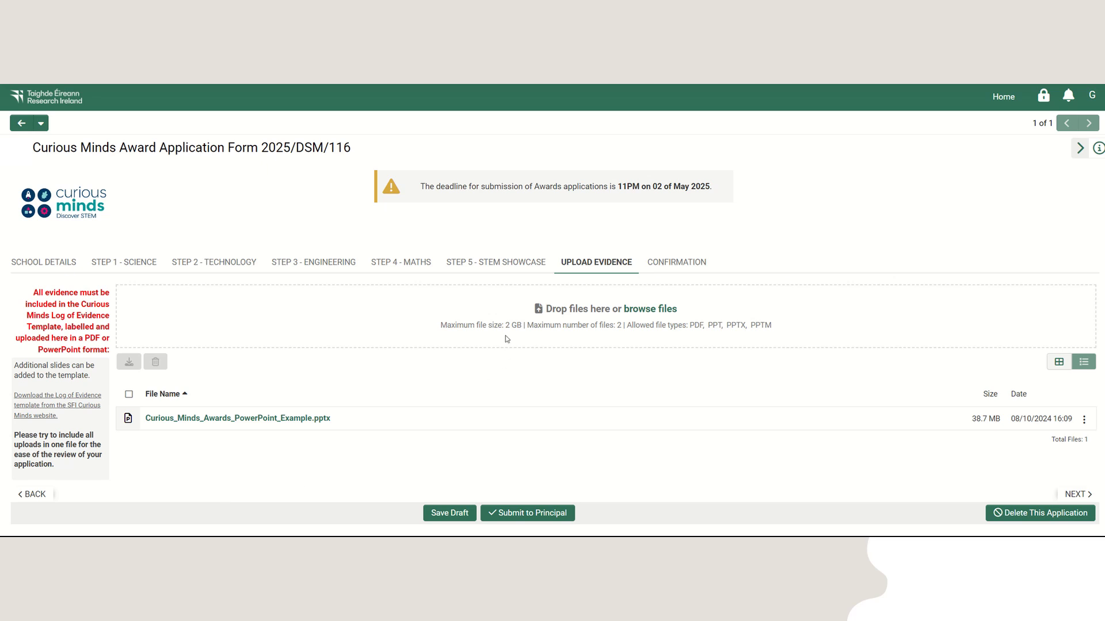
left_click_drag(503, 325, 524, 325)
left_click(217, 500)
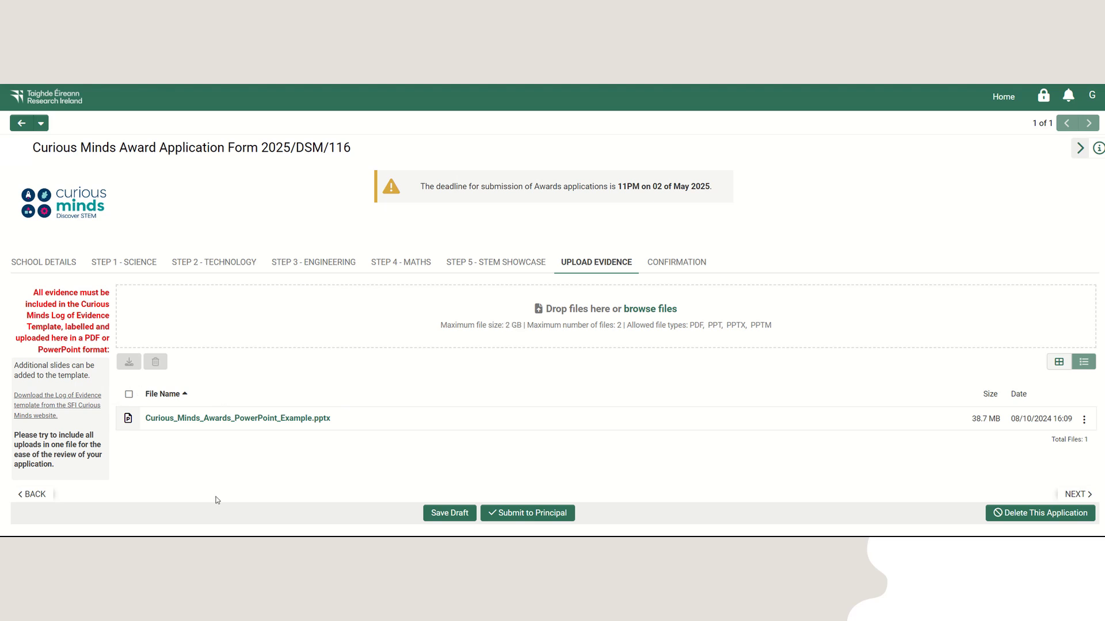